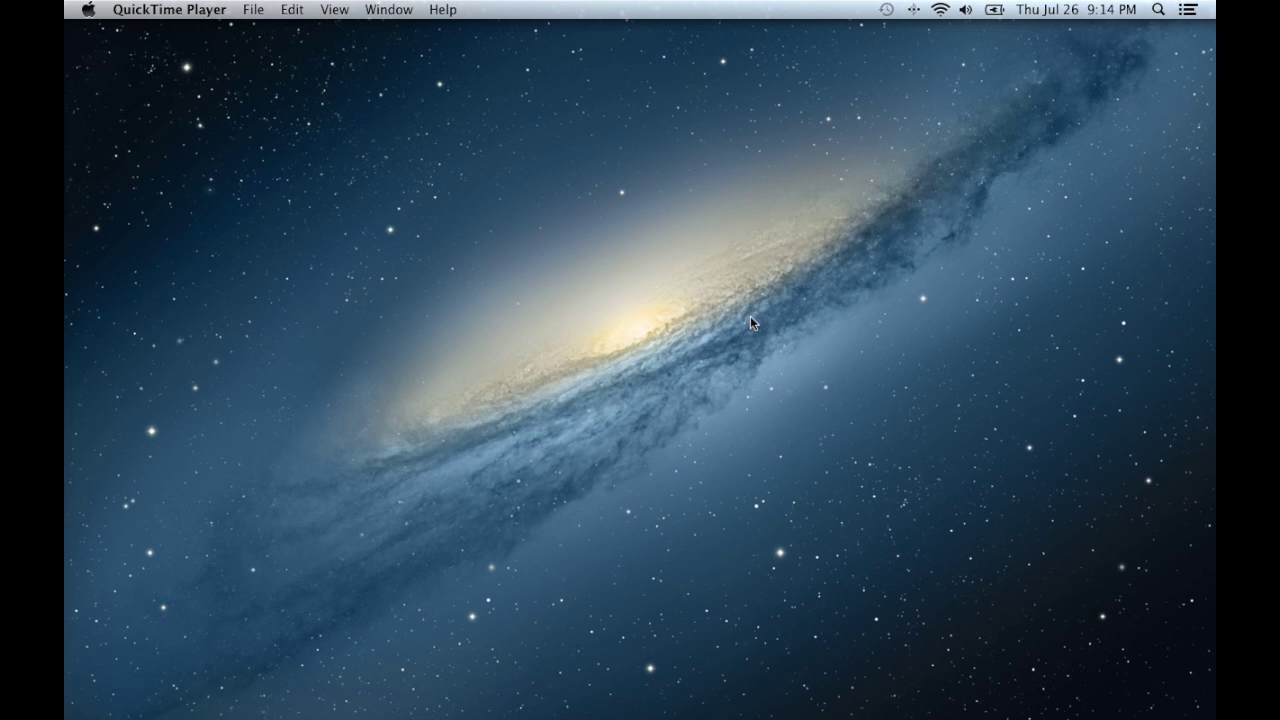
# Browse to the Software folder on Seagate 1 and select the Install OS X Mountain Lion app
pyautogui.click(137, 680)
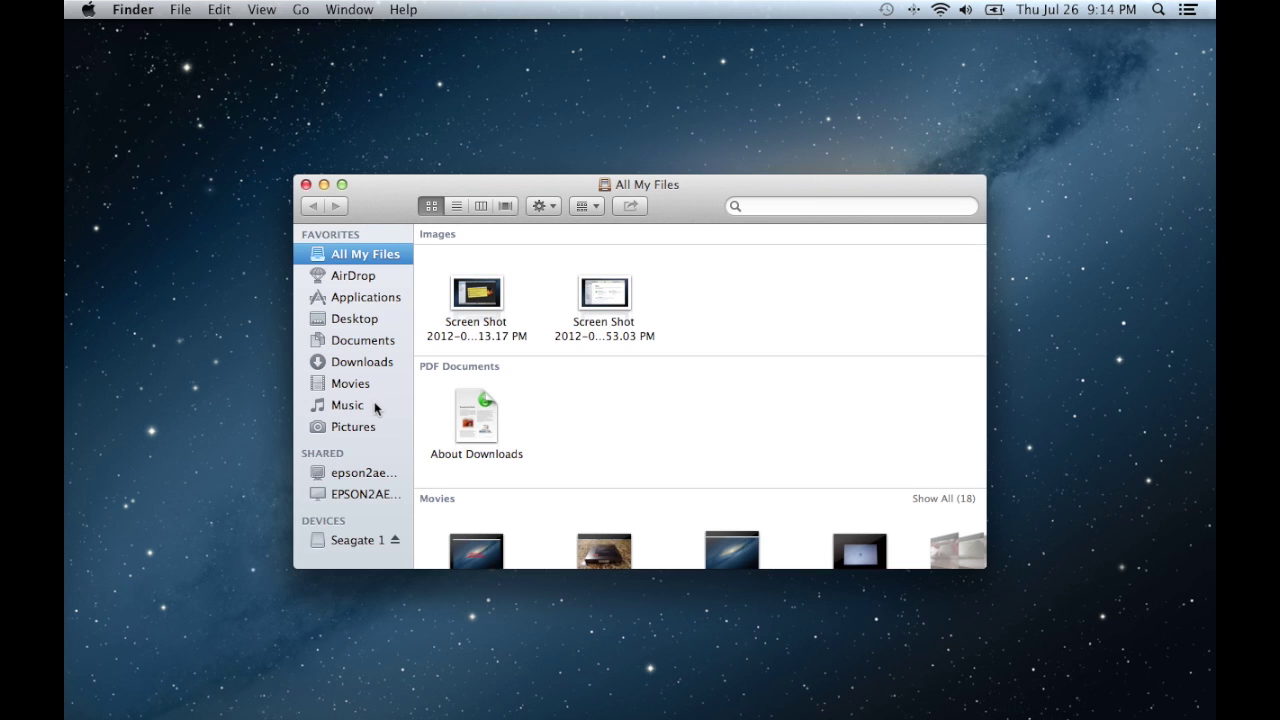
pyautogui.click(360, 540)
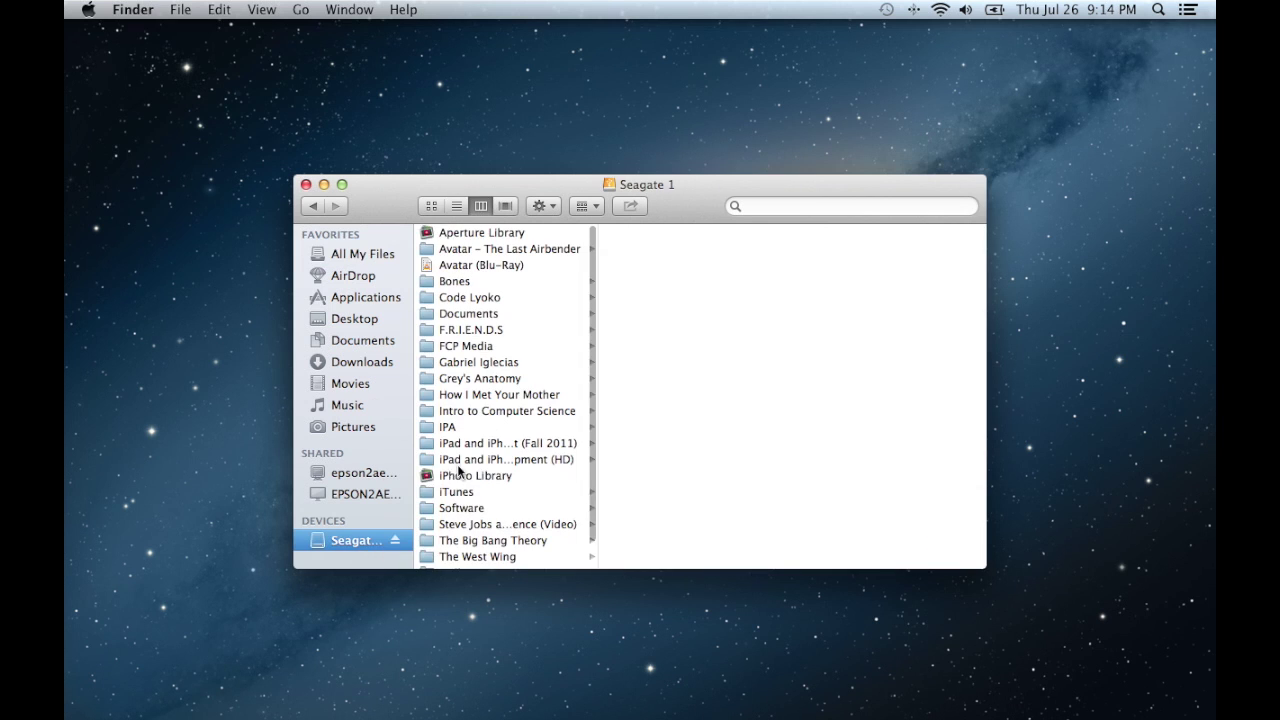
pyautogui.click(483, 510)
pyautogui.click(692, 316)
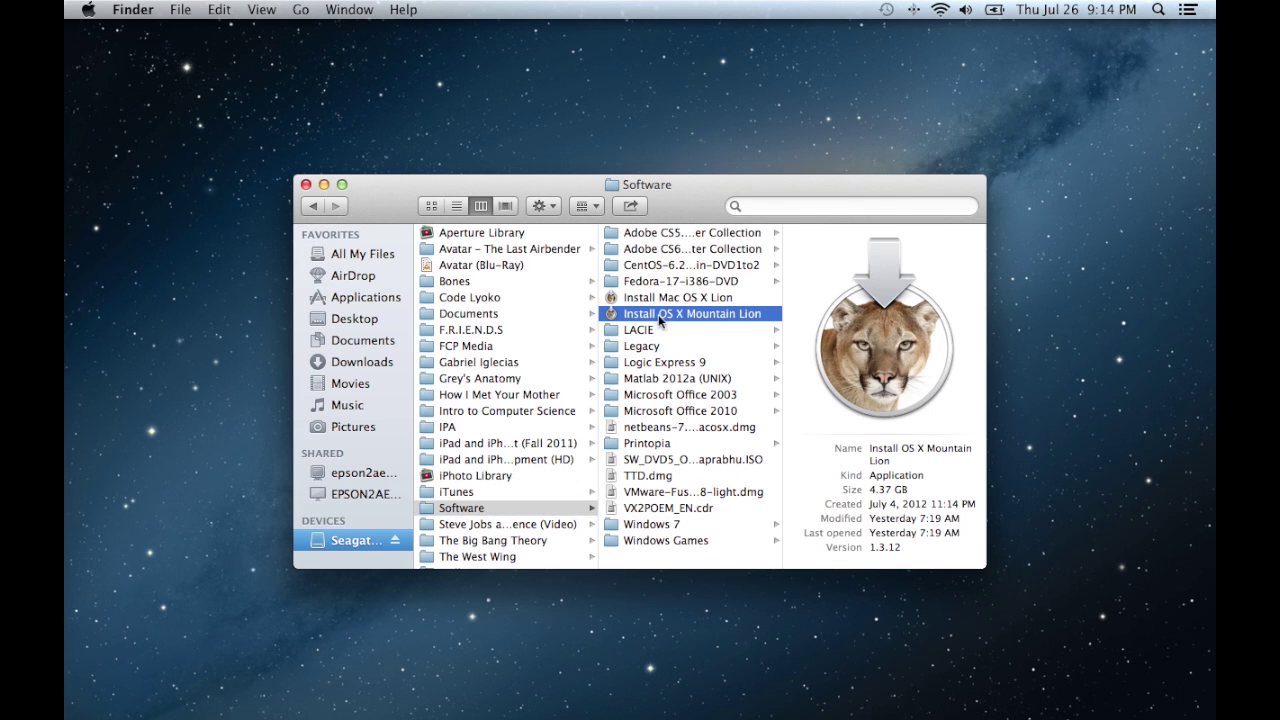
# Open the installer's package contents and select InstallESD.dmg in Contents > SharedSupport
pyautogui.rightClick(718, 318)
pyautogui.click(741, 335)
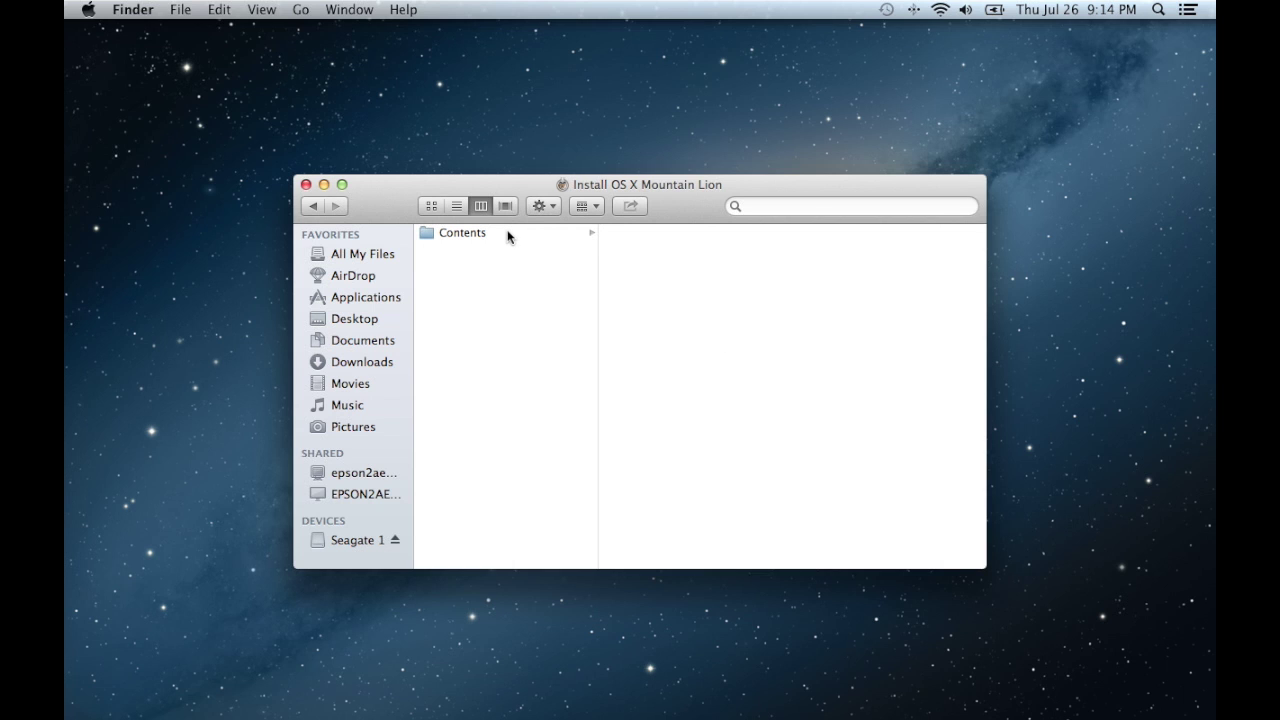
pyautogui.click(510, 235)
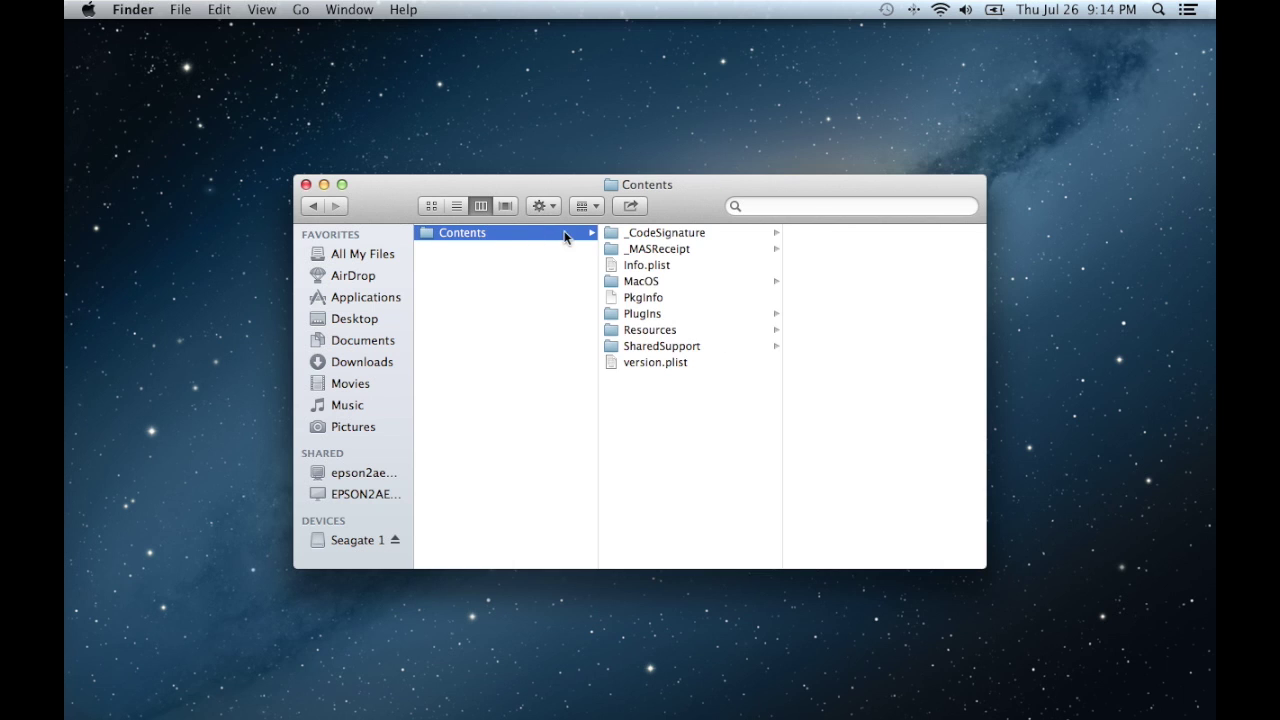
pyautogui.click(681, 348)
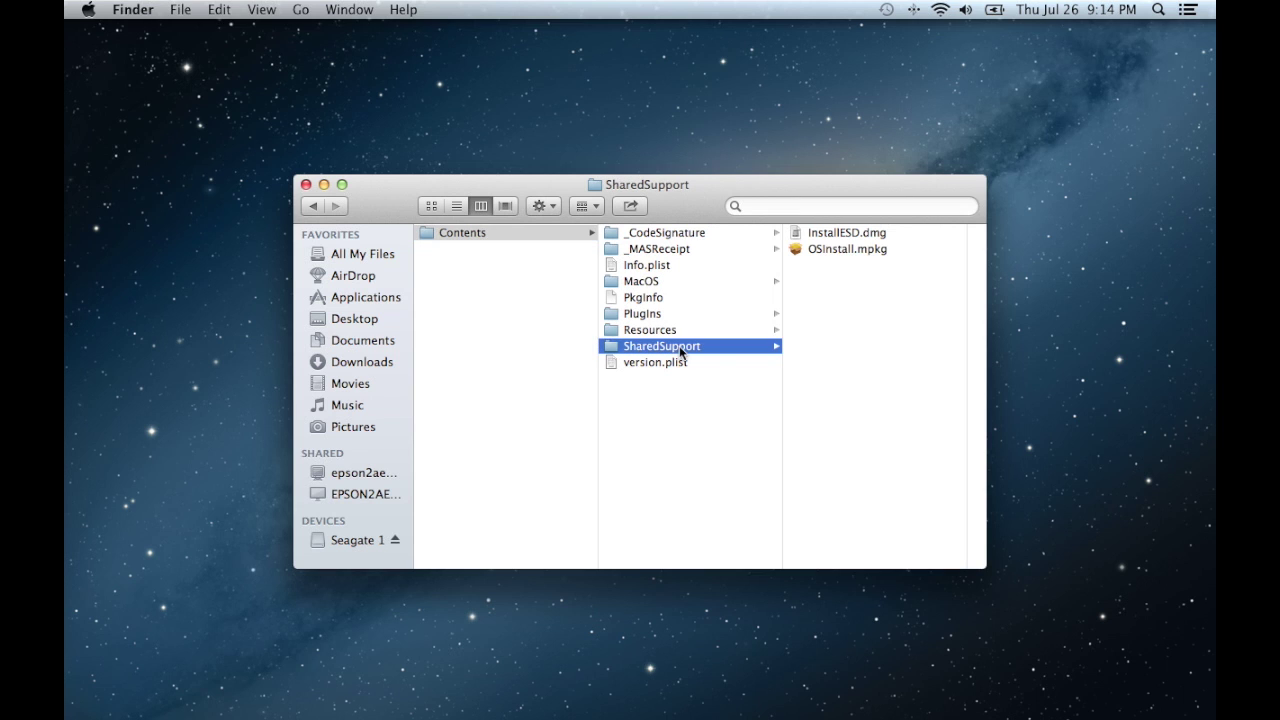
pyautogui.click(852, 236)
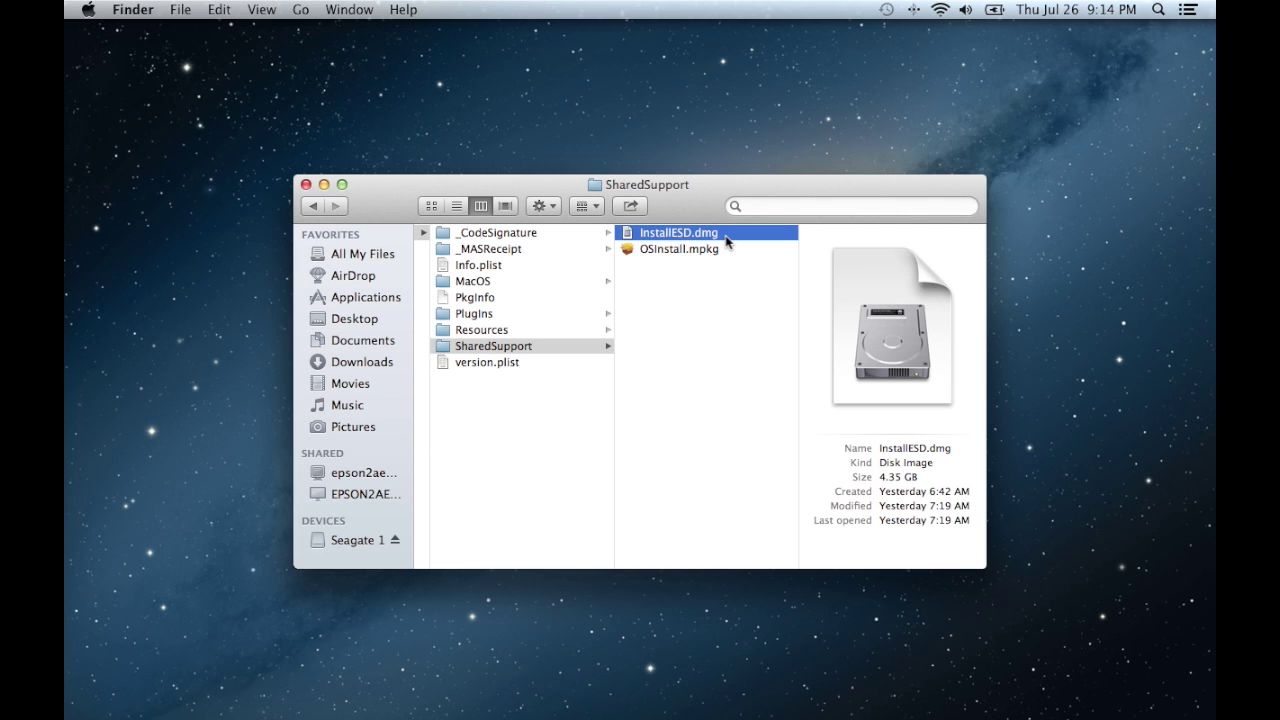
pyautogui.press('super+space')
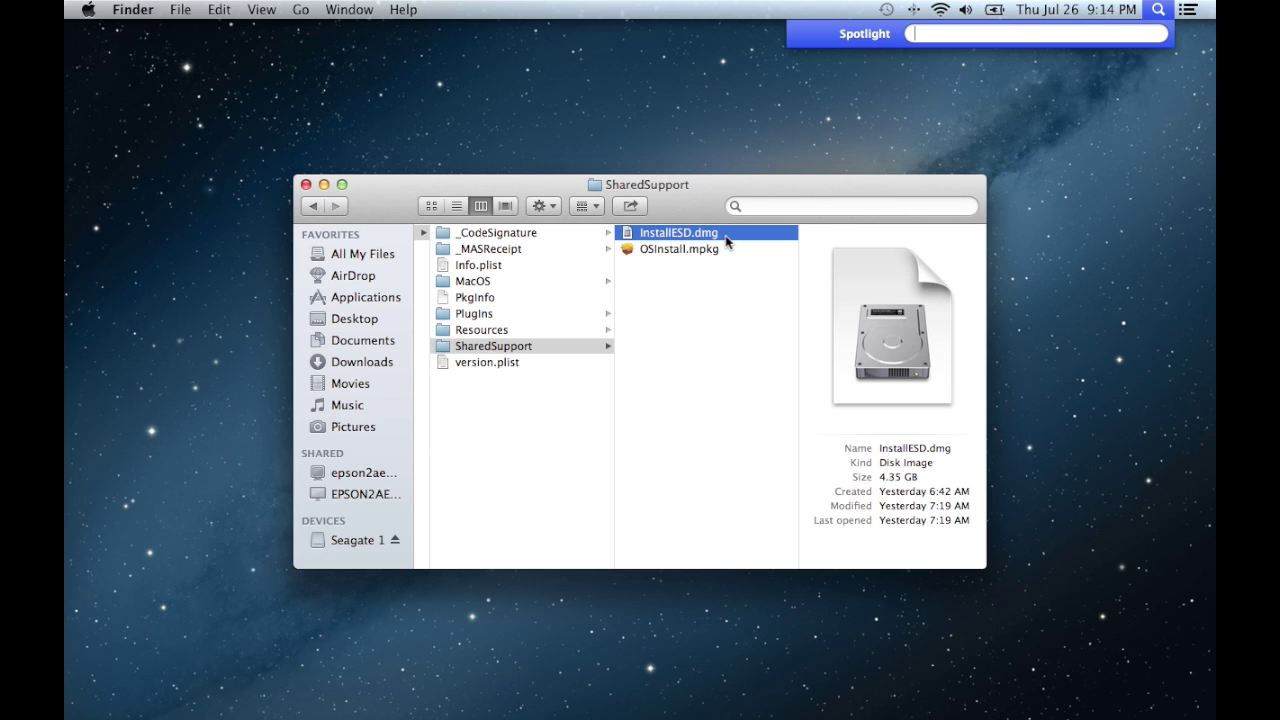
# Launch Disk Utility via Spotlight and drag InstallESD.dmg from Finder into its disk list
pyautogui.write('disk')
pyautogui.press('Return')
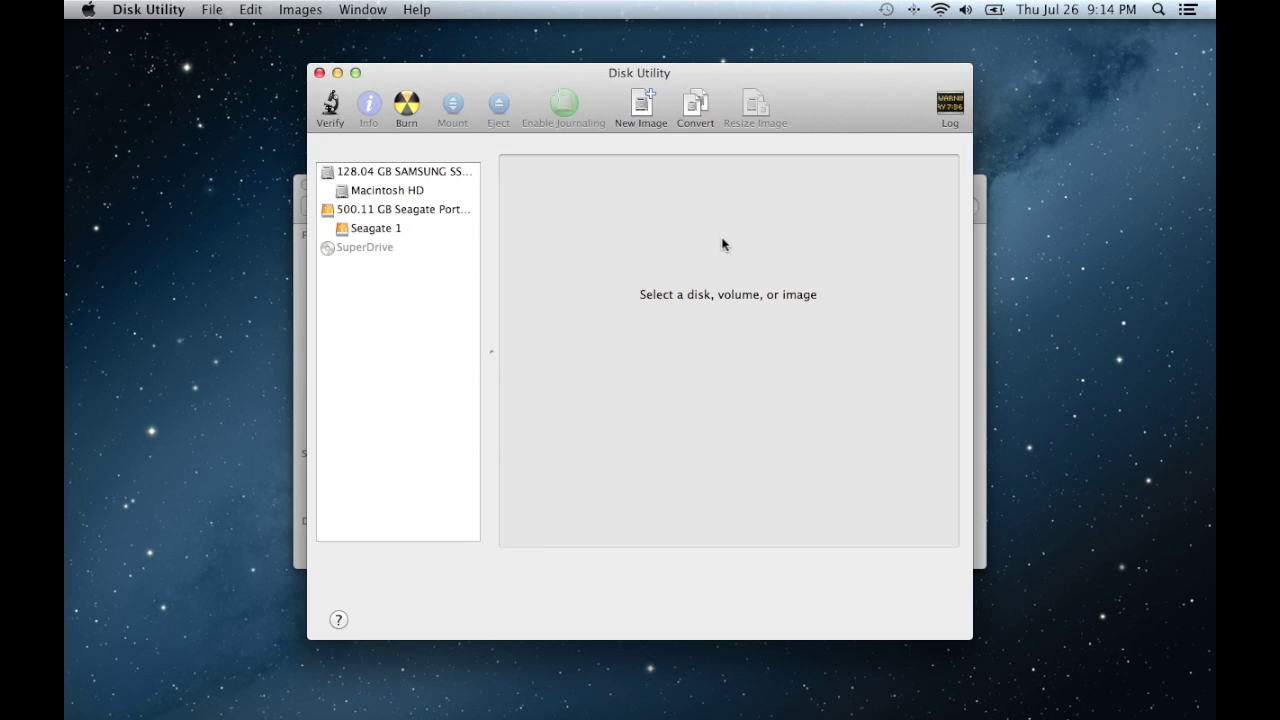
pyautogui.click(979, 305)
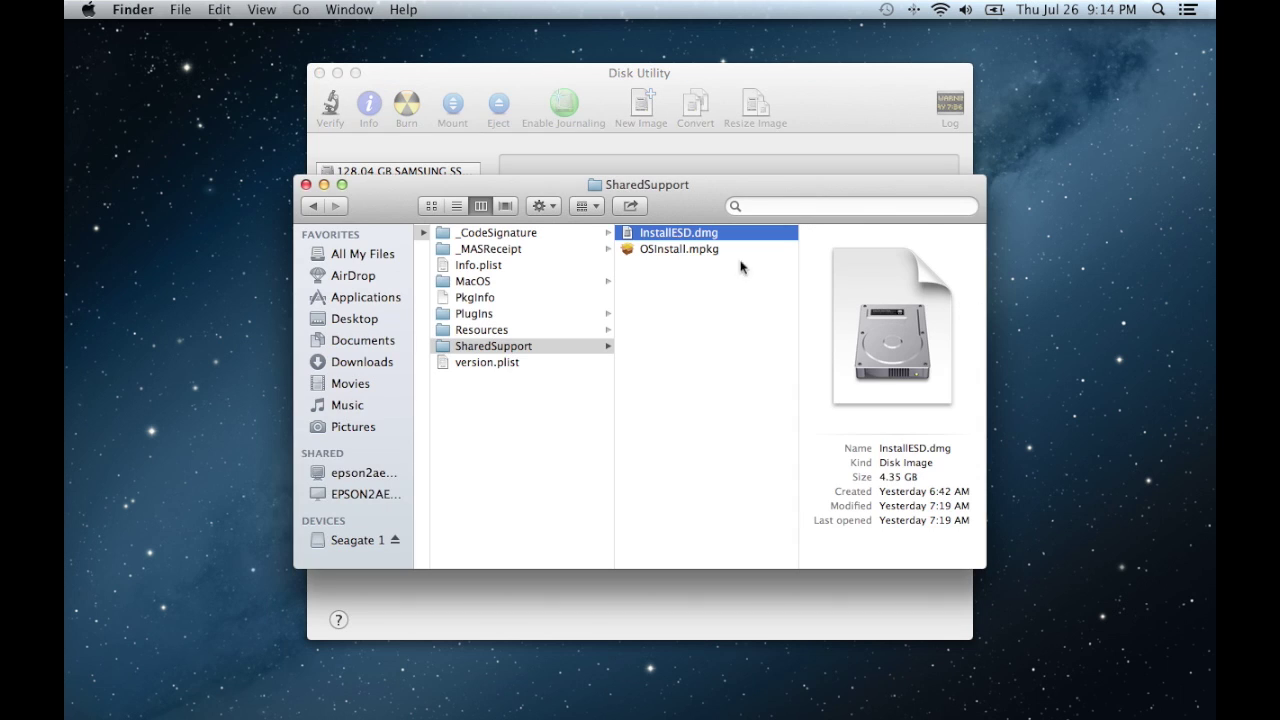
pyautogui.moveTo(680, 238); pyautogui.dragTo(387, 332)
pyautogui.press('super+Tab')
pyautogui.press('super+Tab')
pyautogui.press('super+Tab')
pyautogui.press('super+Tab')
pyautogui.click(378, 287)
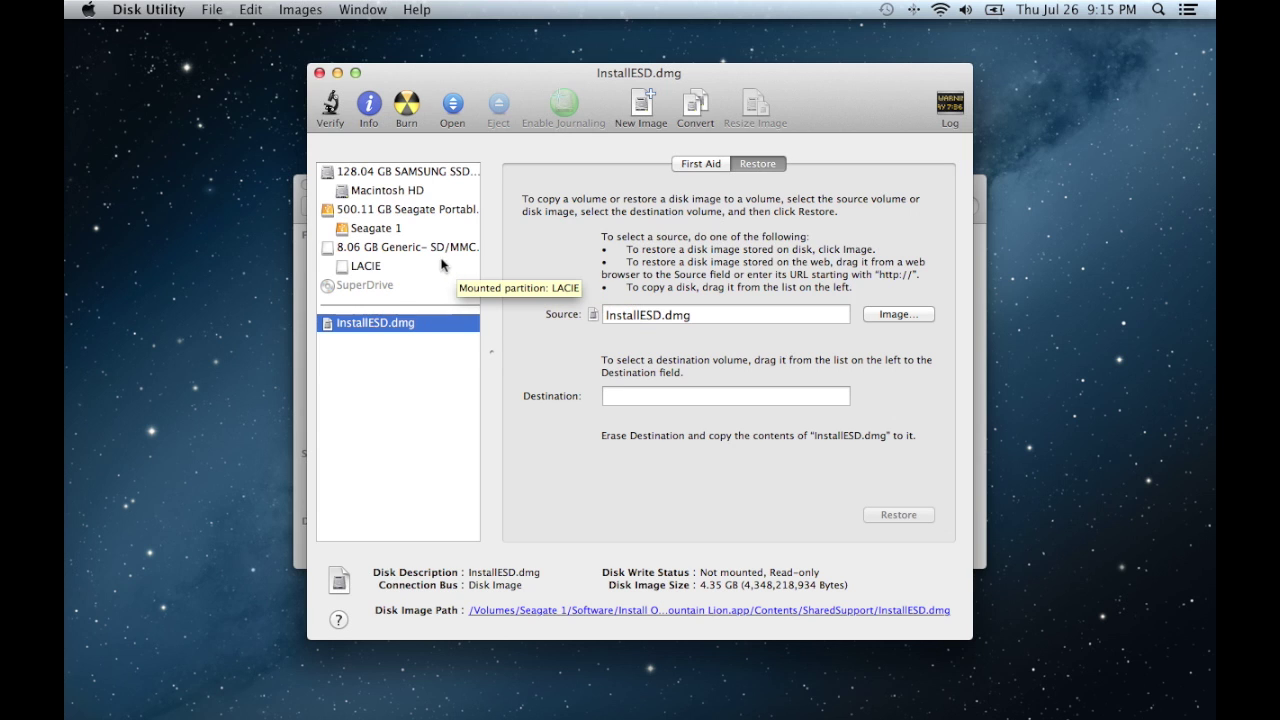
# On the 8.06 GB drive's Erase tab, choose Mac OS Extended (Journaled), then cancel the erase
pyautogui.click(412, 248)
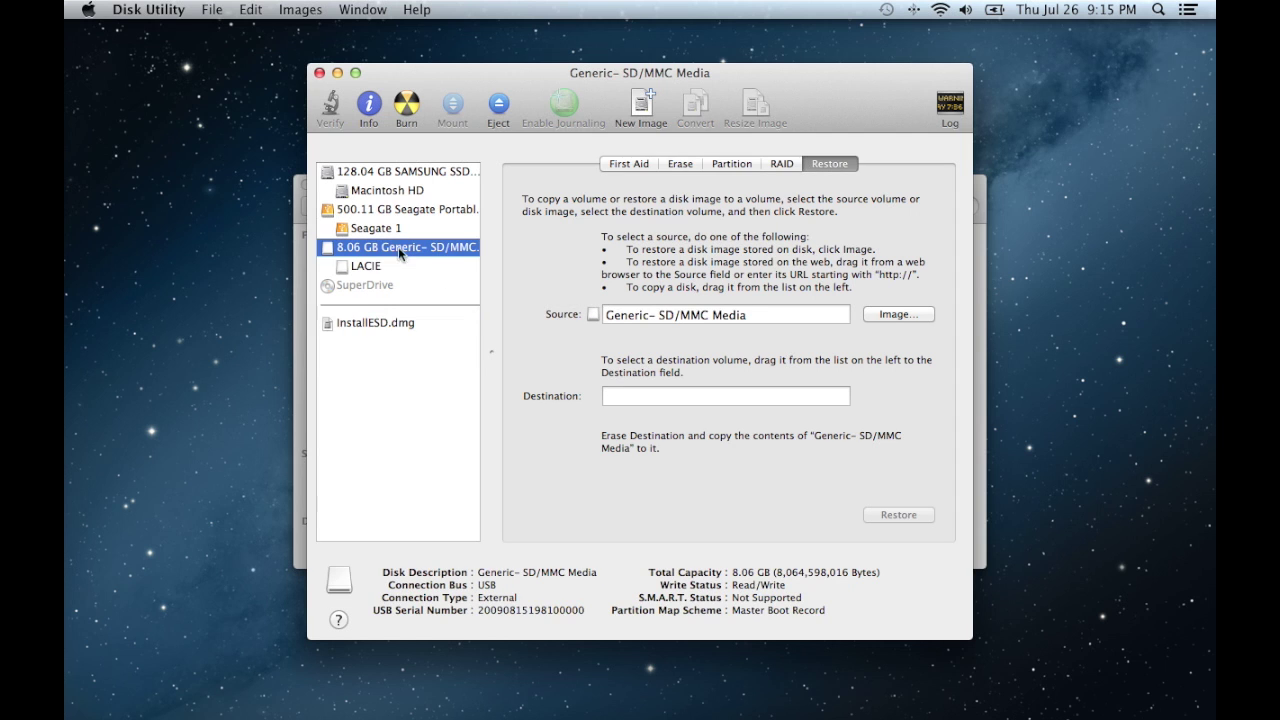
pyautogui.click(679, 164)
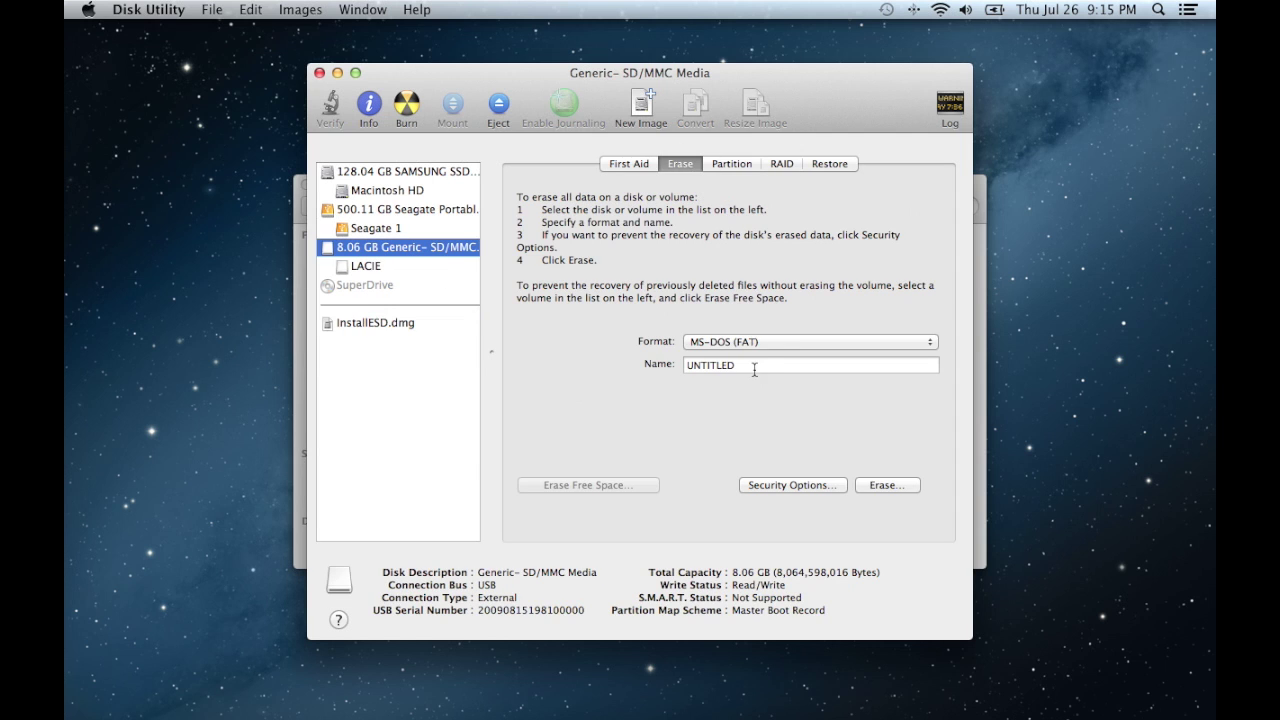
pyautogui.click(755, 342)
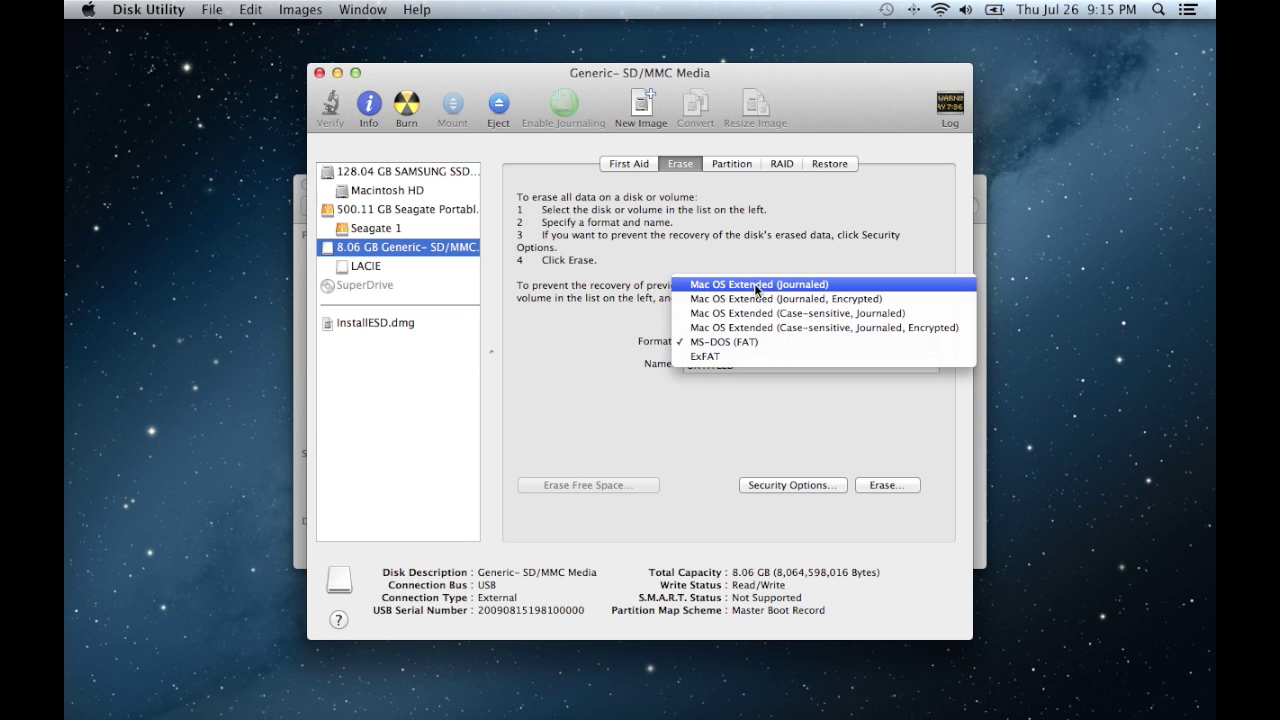
pyautogui.click(764, 422)
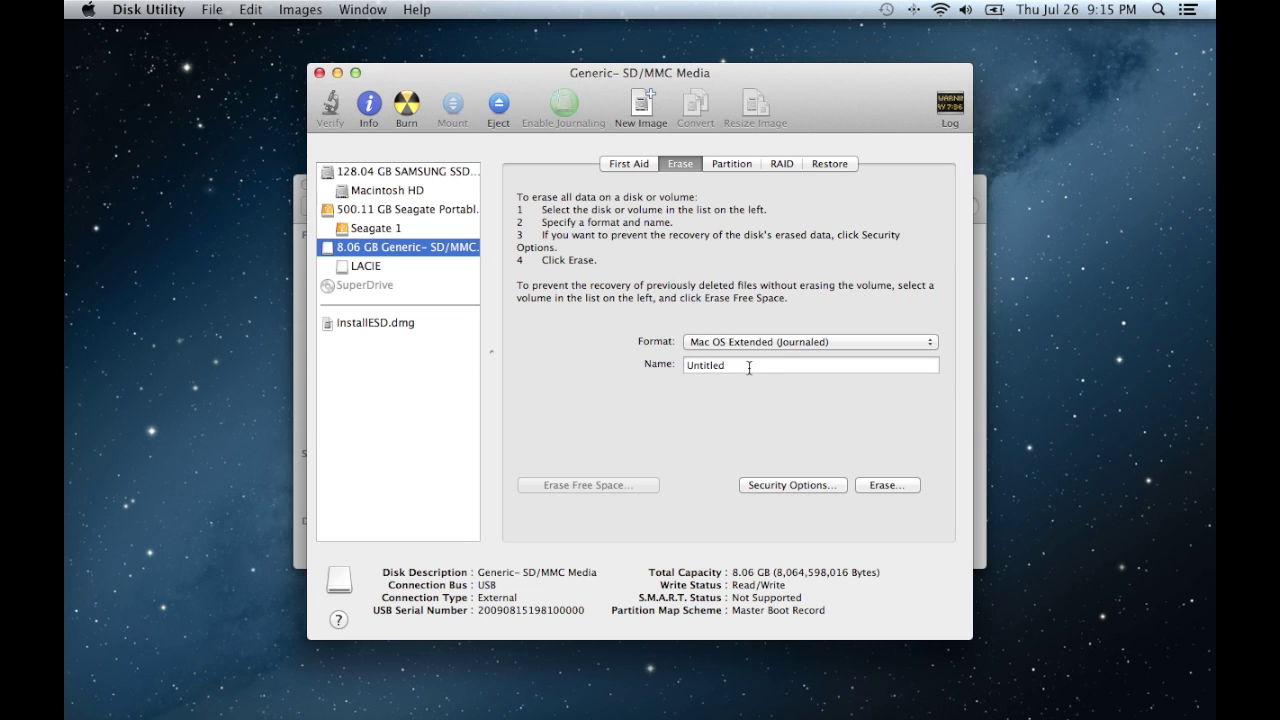
pyautogui.click(903, 490)
pyautogui.click(706, 272)
# Select the LACIE volume to view its MS-DOS (FAT32) details and 8.05 GB free
pyautogui.click(441, 270)
pyautogui.click(455, 246)
pyautogui.click(415, 266)
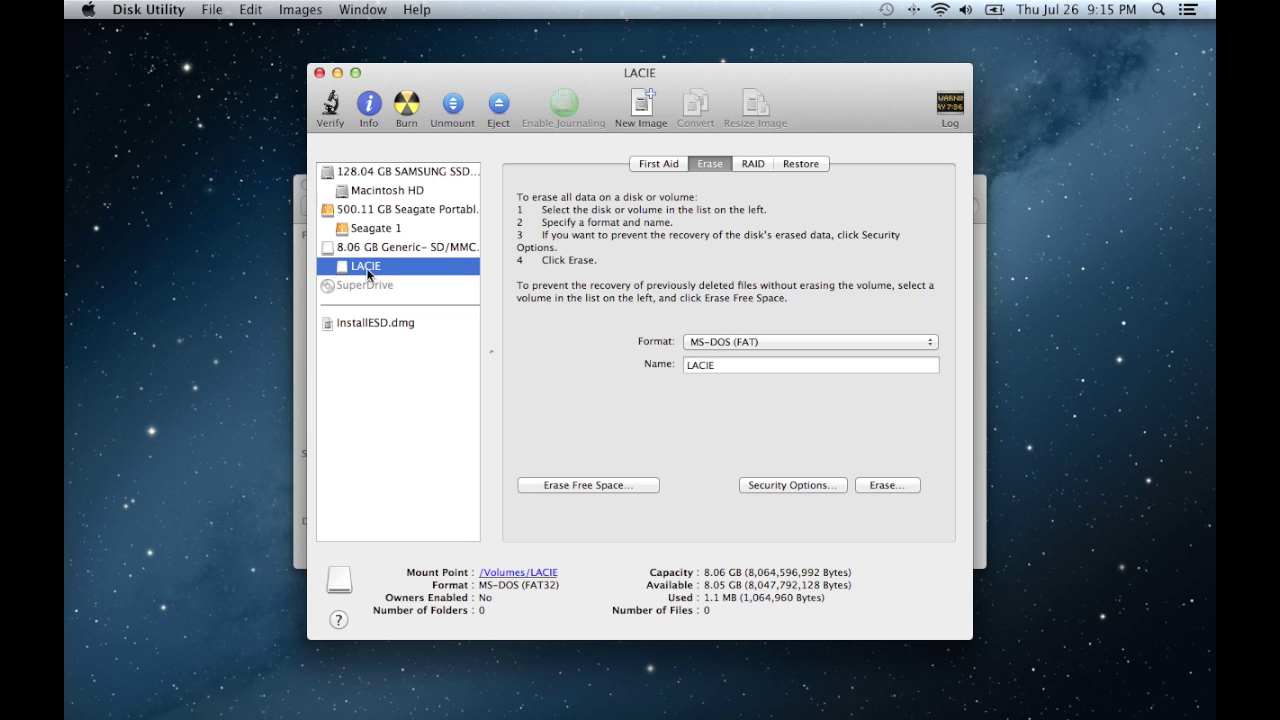
# In InstallESD.dmg's Restore settings, make LACIE the destination and InstallESD.dmg the source
pyautogui.click(408, 324)
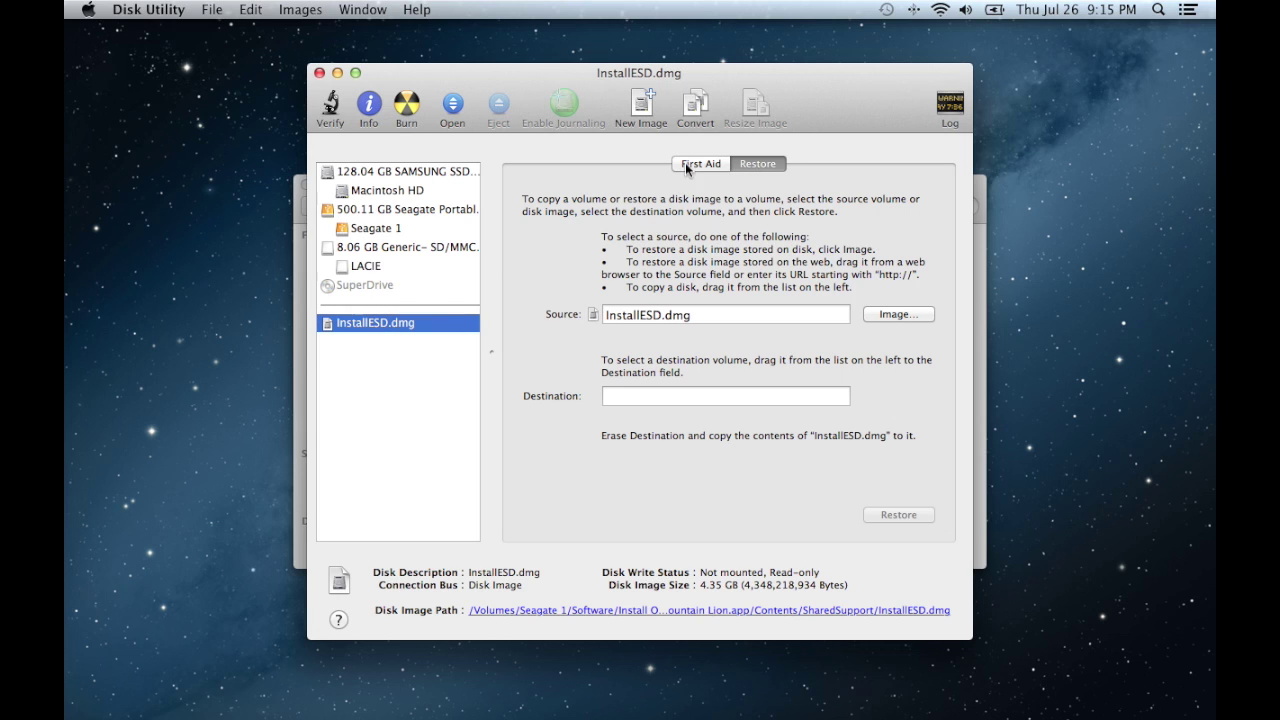
pyautogui.click(742, 165)
pyautogui.moveTo(376, 273); pyautogui.dragTo(705, 397)
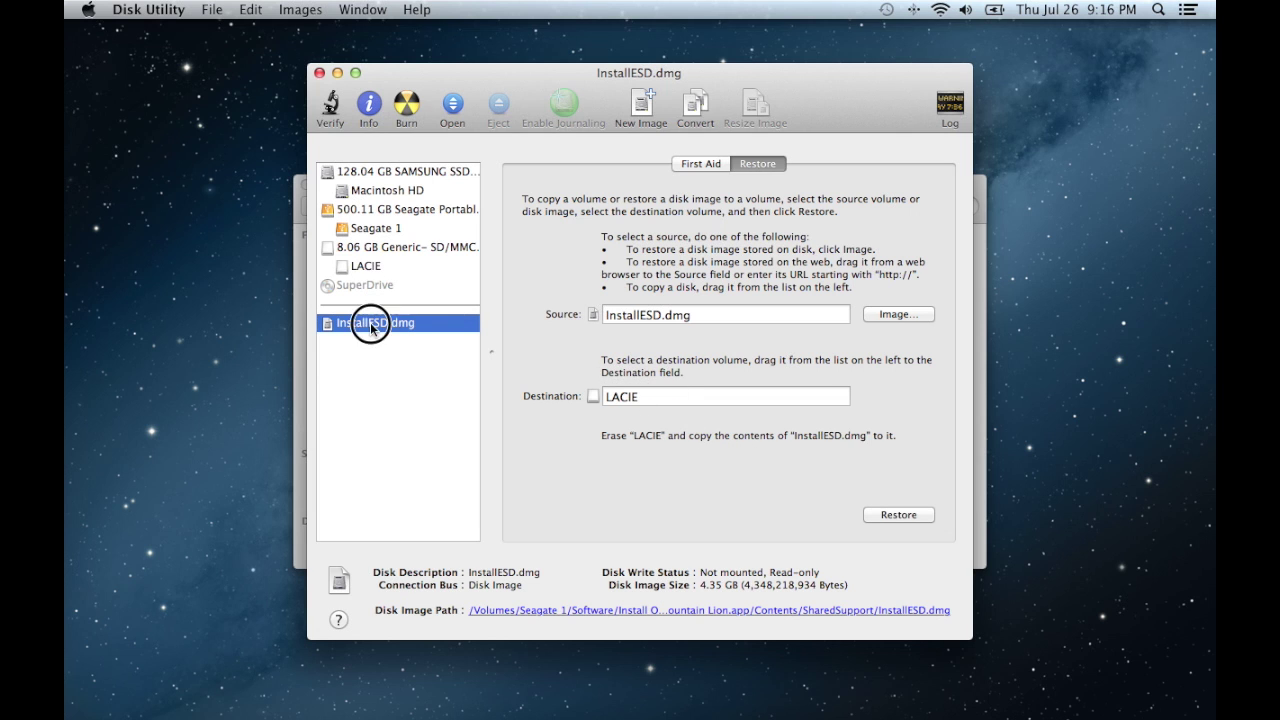
pyautogui.moveTo(391, 323); pyautogui.dragTo(660, 315)
pyautogui.click(900, 516)
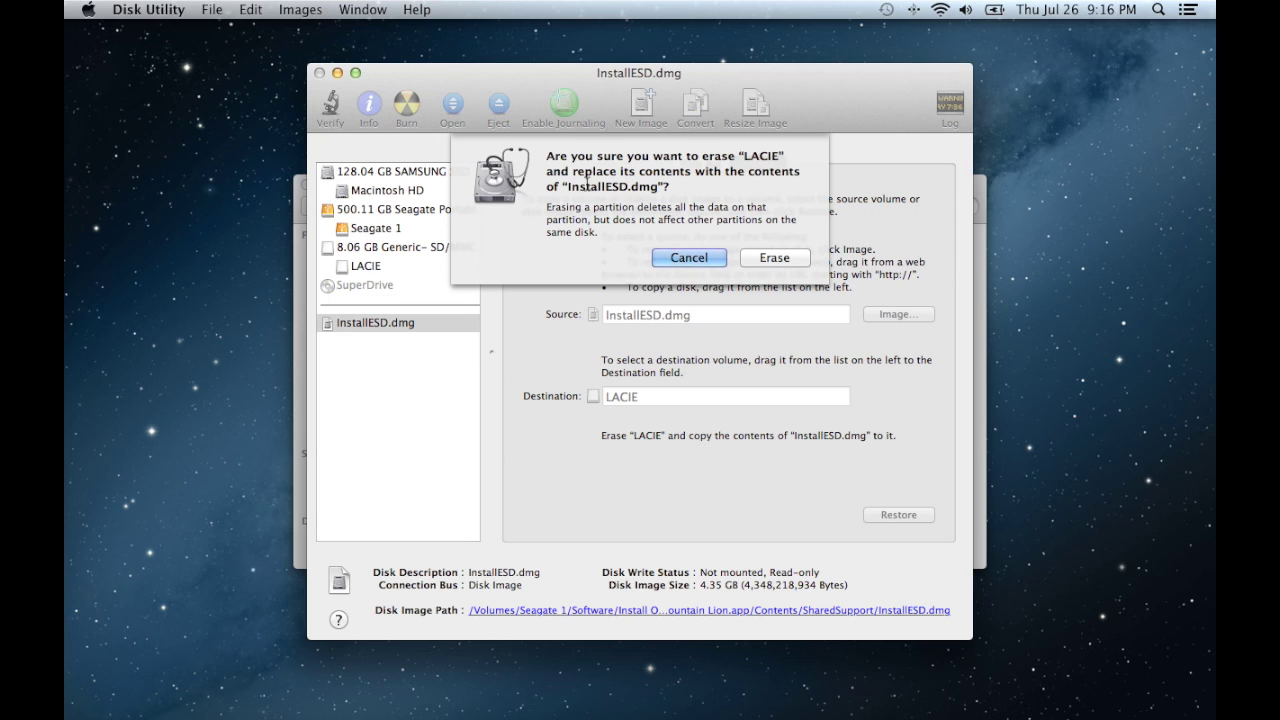
pyautogui.click(698, 258)
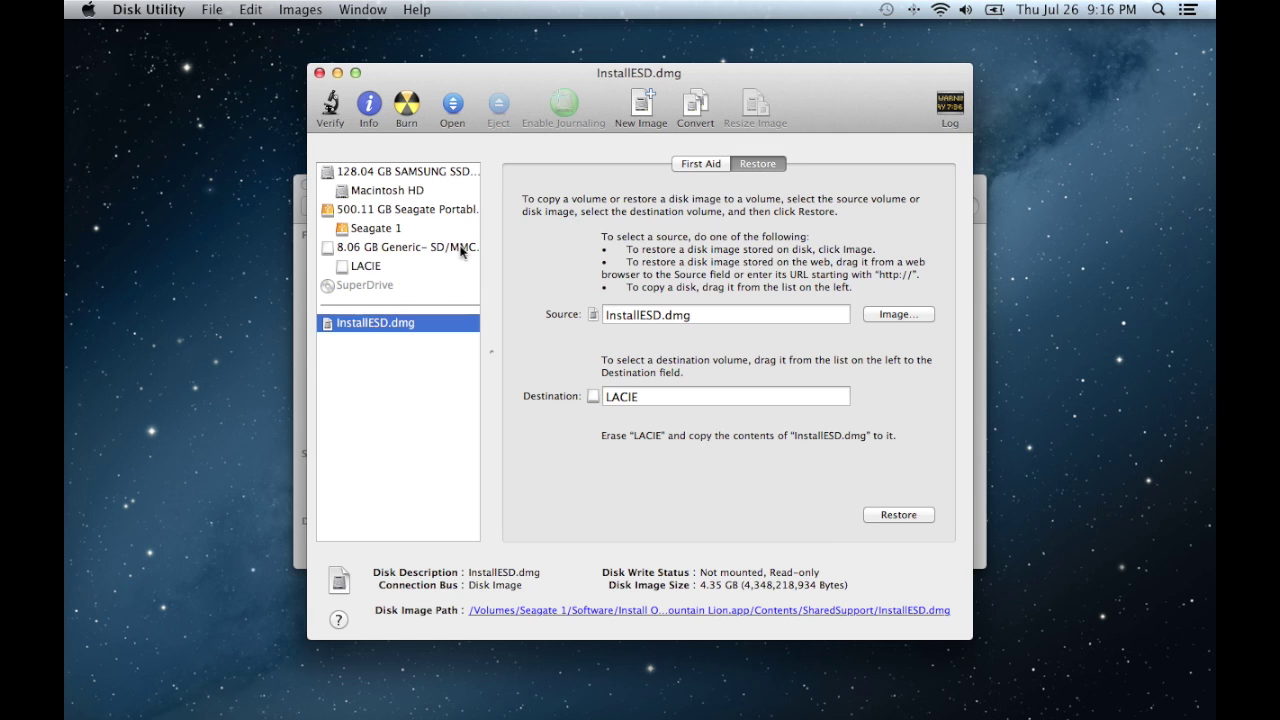
# Mount InstallESD.dmg, then close the Mac OS X Install ESD and SharedSupport Finder windows
pyautogui.click(428, 348)
pyautogui.click(428, 324)
pyautogui.click(453, 106)
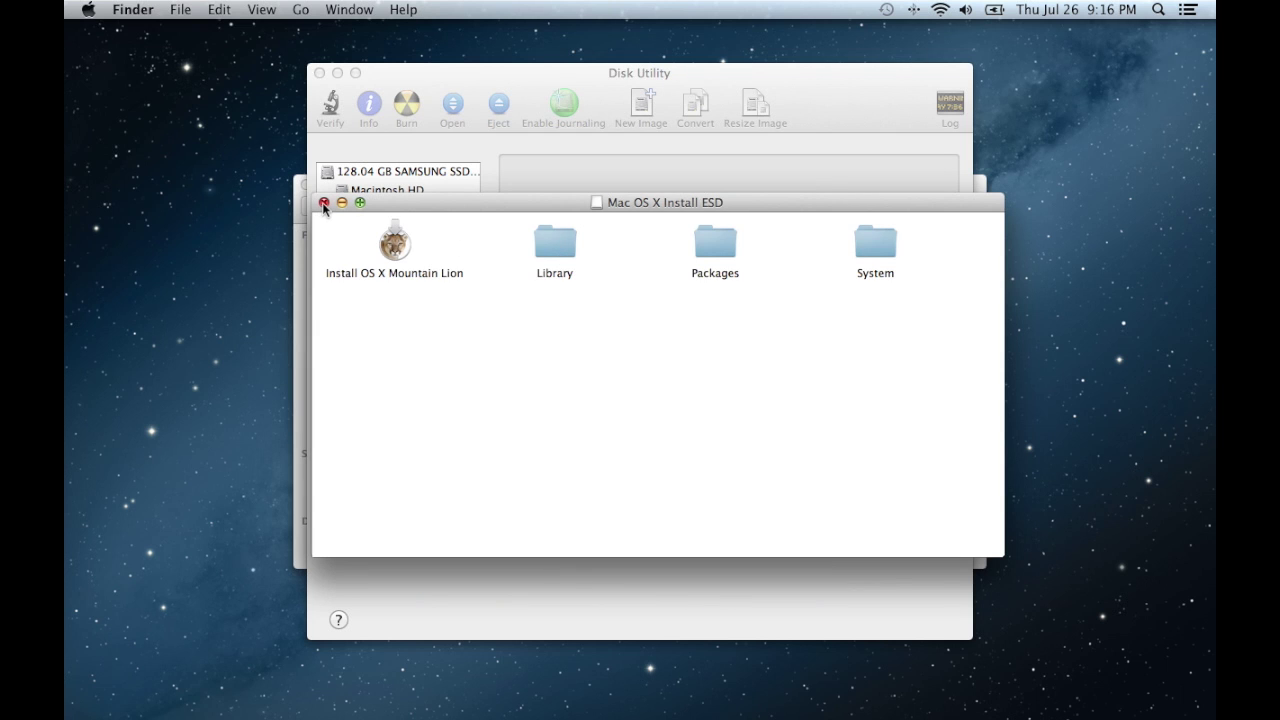
pyautogui.click(323, 204)
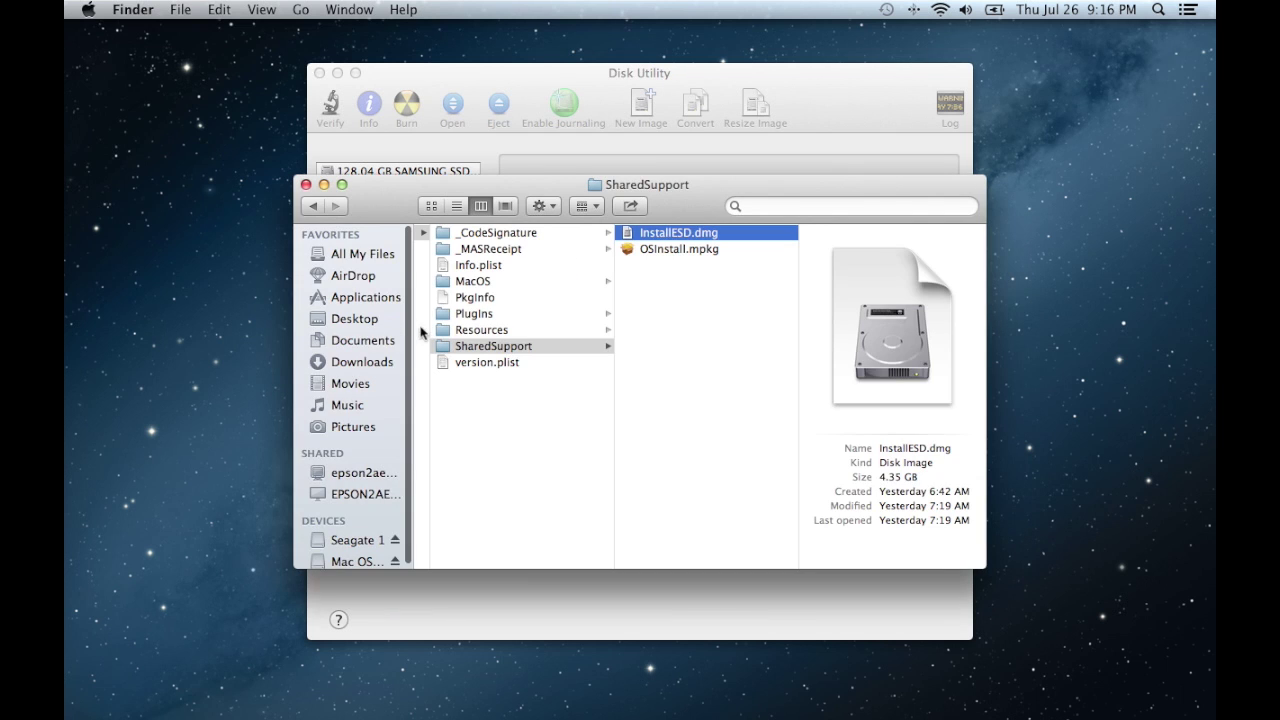
pyautogui.click(306, 184)
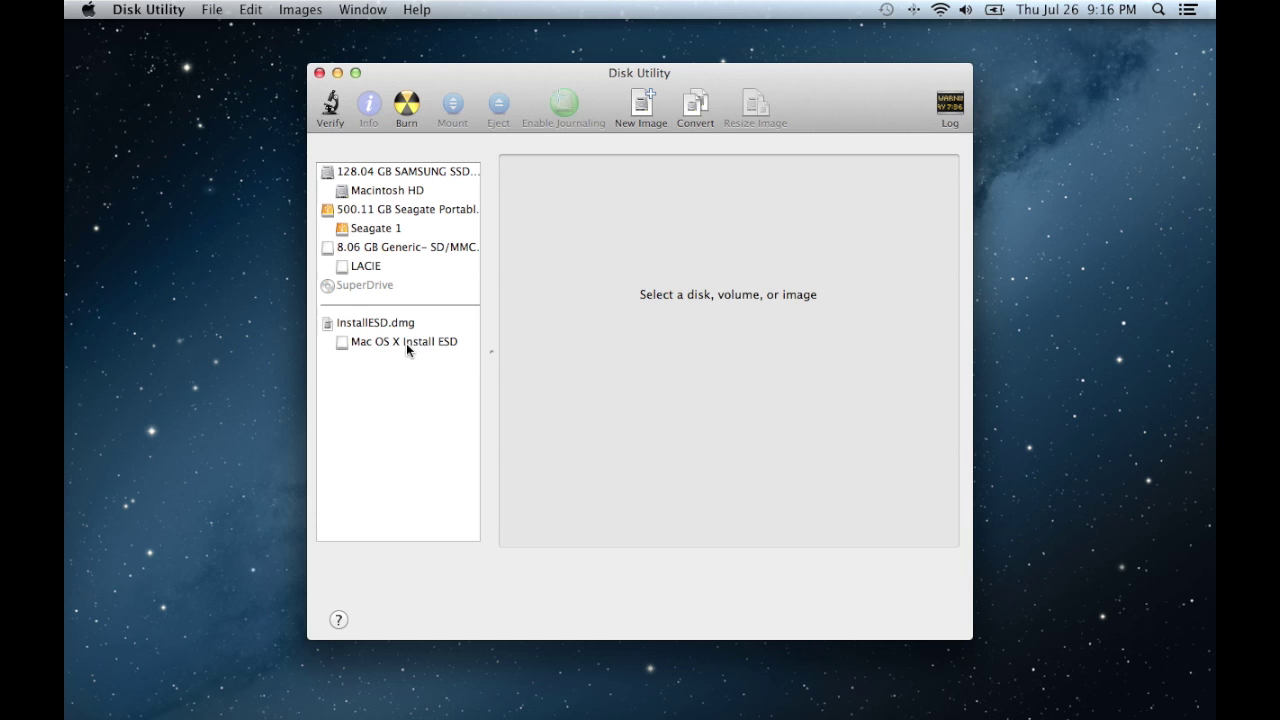
# Restore the Mac OS X Install ESD volume onto LACIE, cancelling at the erase confirmation
pyautogui.click(406, 342)
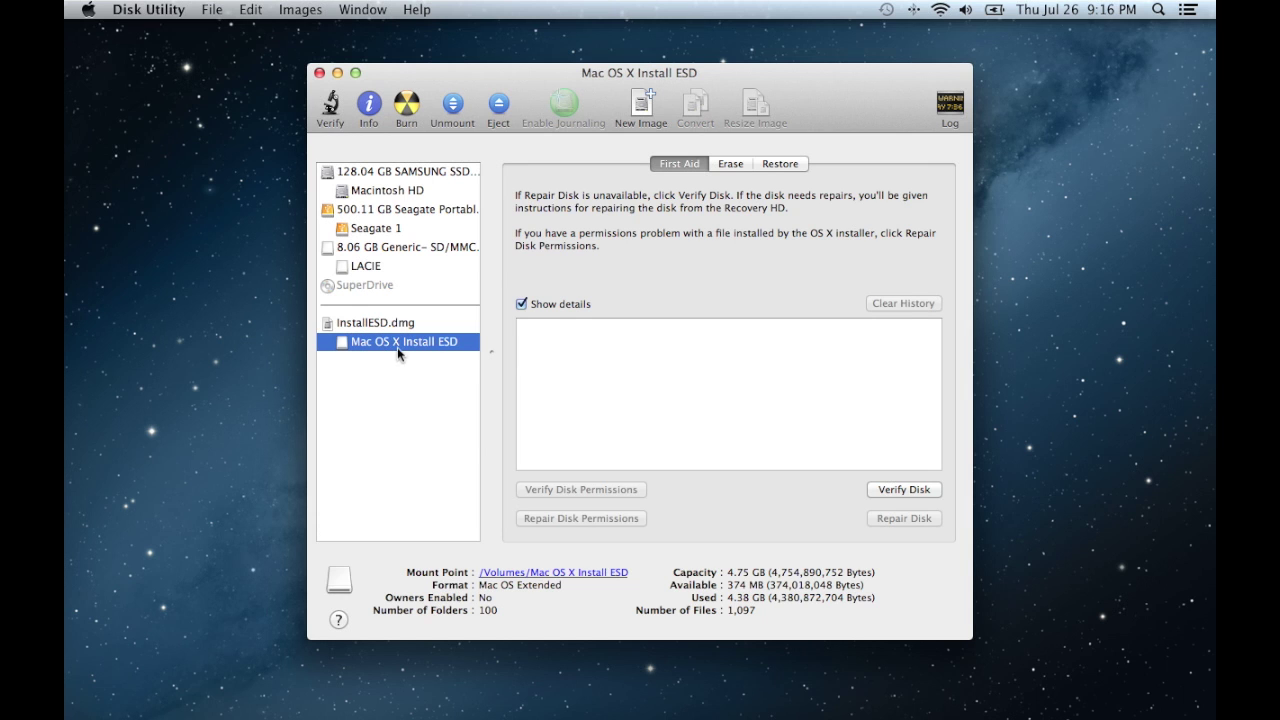
pyautogui.click(780, 164)
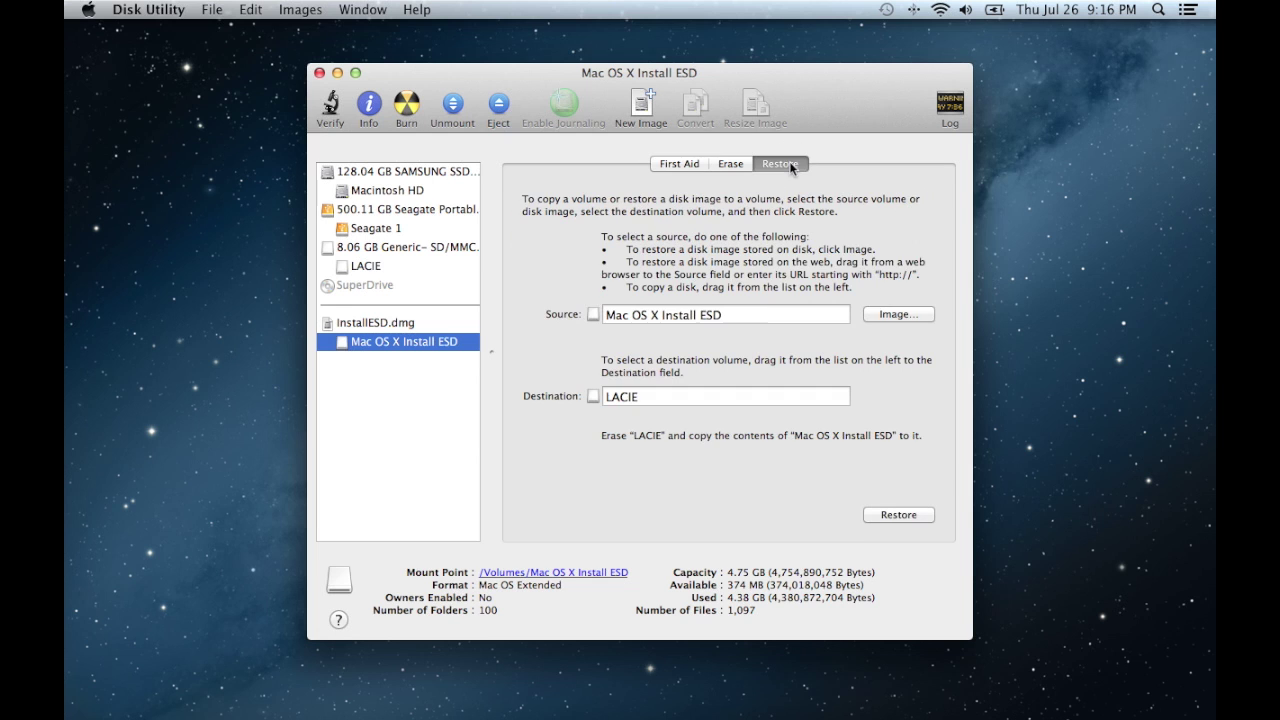
pyautogui.moveTo(366, 270); pyautogui.dragTo(690, 397)
pyautogui.moveTo(428, 341); pyautogui.dragTo(632, 318)
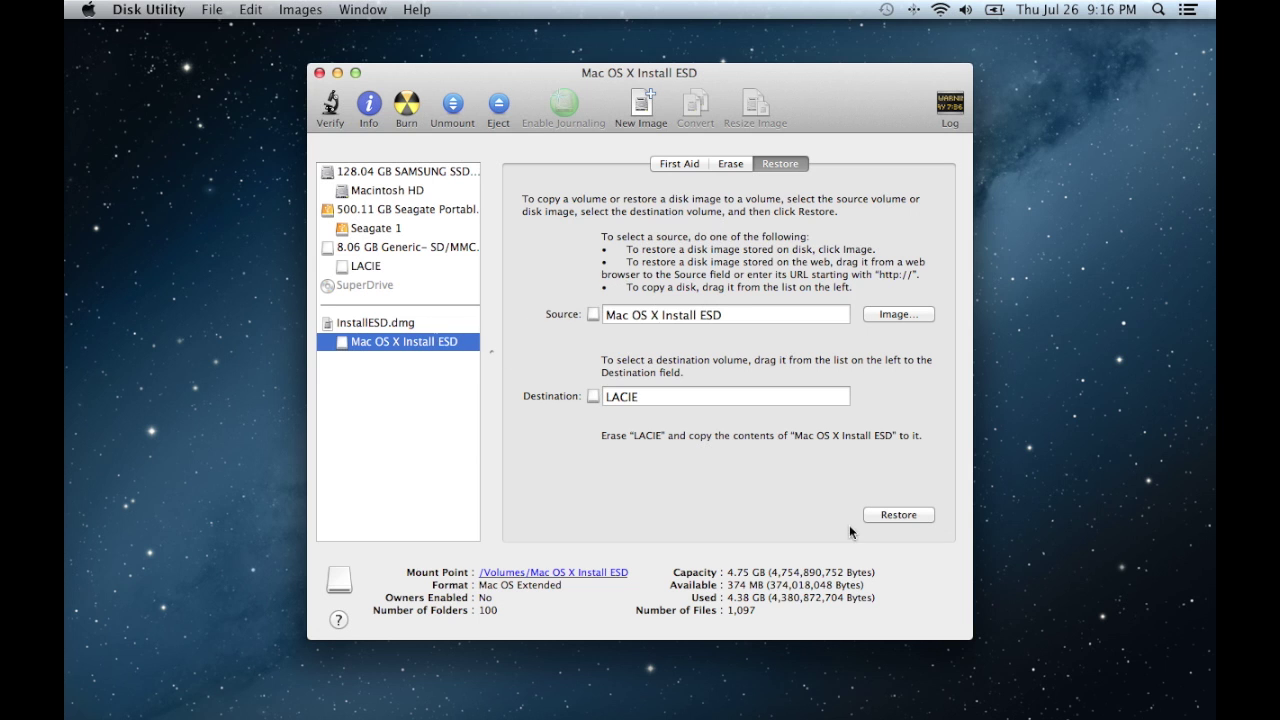
pyautogui.click(910, 518)
pyautogui.click(700, 257)
# Eject the Mac OS X Install ESD volume and reselect InstallESD.dmg in the disk list
pyautogui.click(498, 106)
pyautogui.click(410, 324)
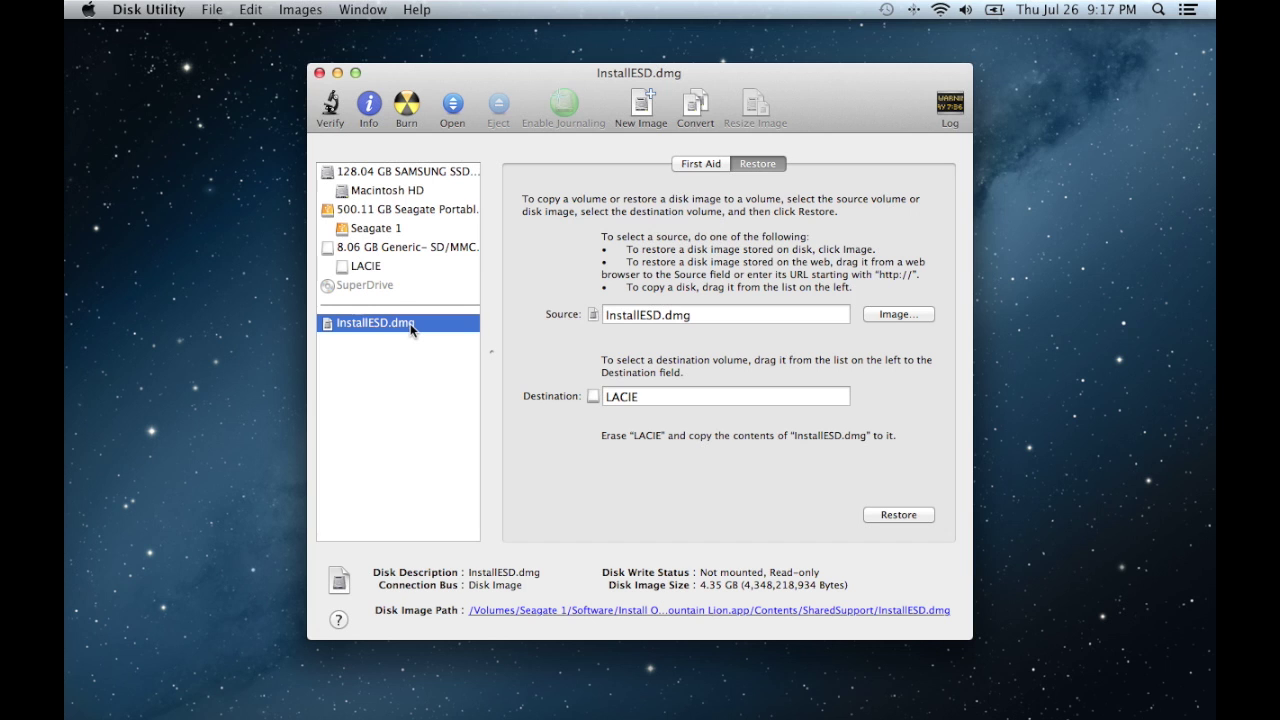
pyautogui.keyDown('super'); pyautogui.click(408, 323); pyautogui.keyUp('super')
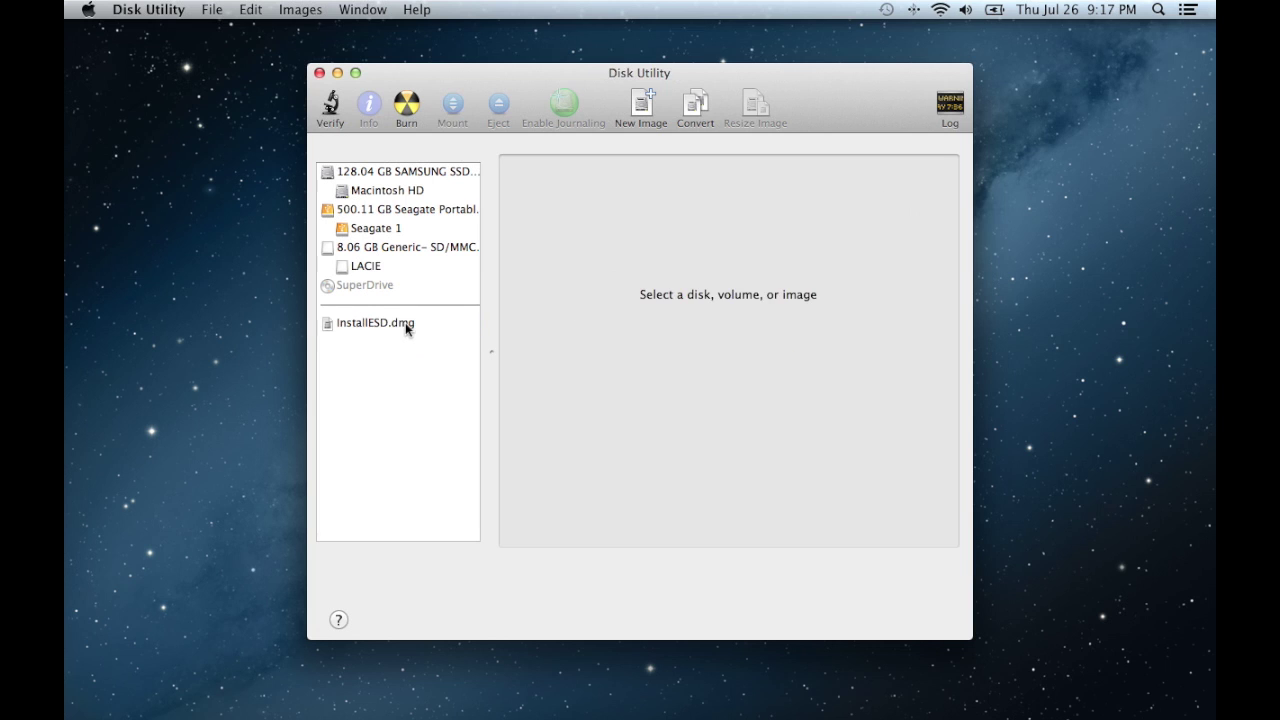
pyautogui.click(405, 322)
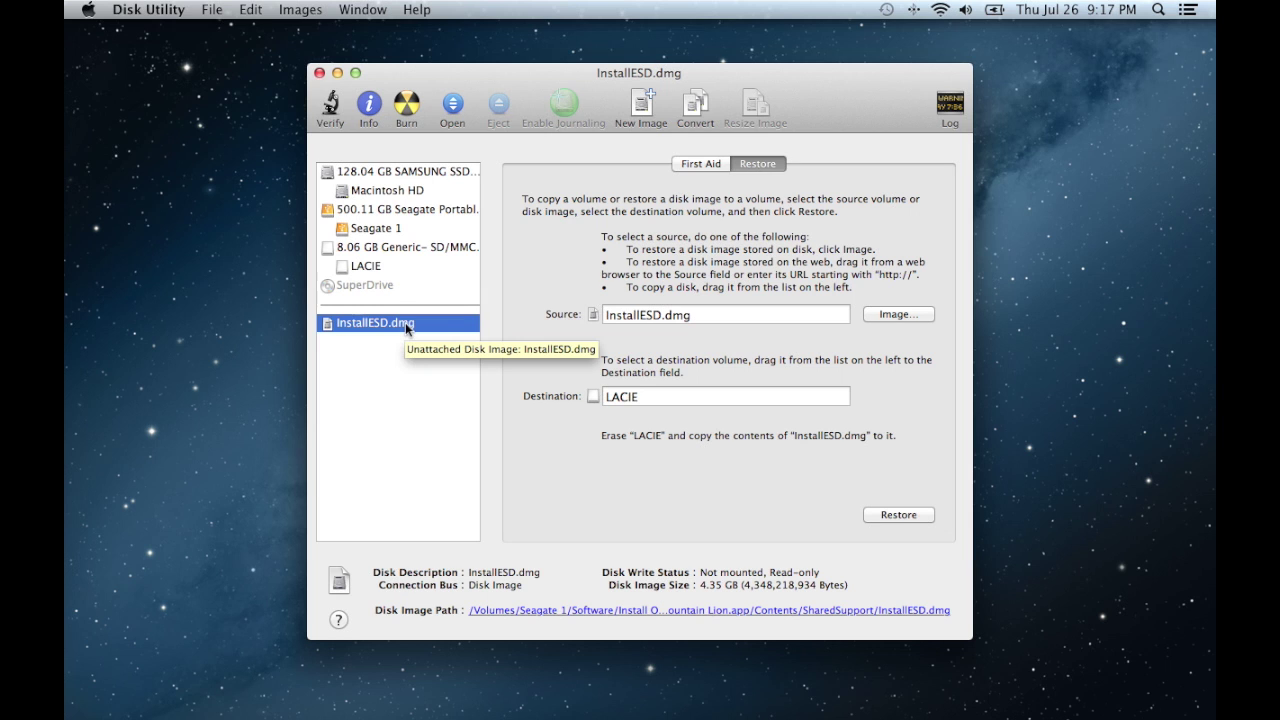
pyautogui.rightClick(406, 327)
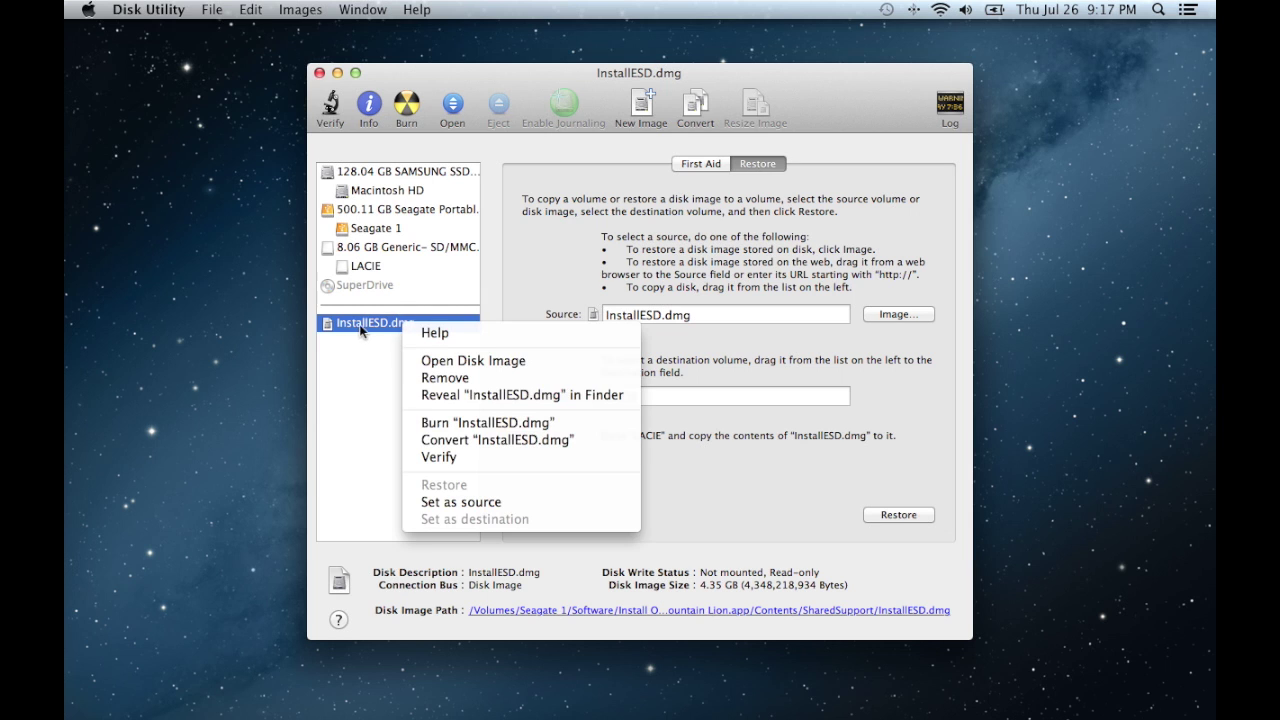
pyautogui.click(439, 425)
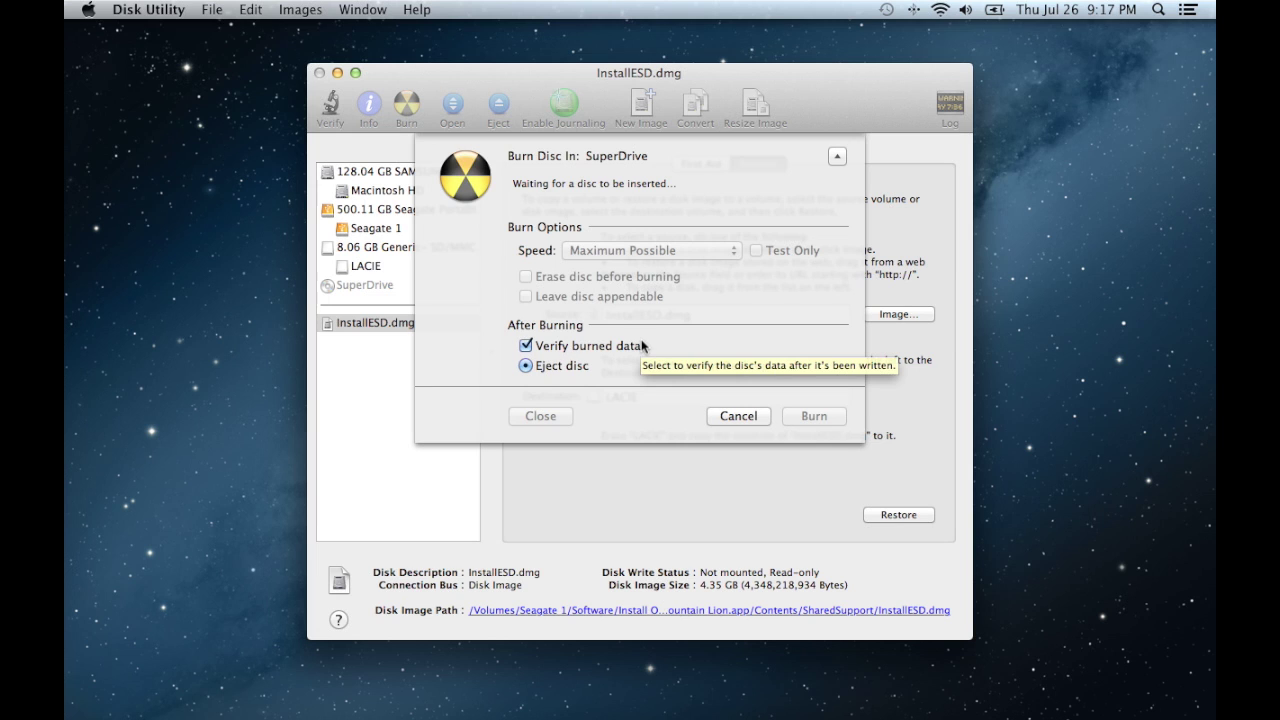
pyautogui.click(741, 416)
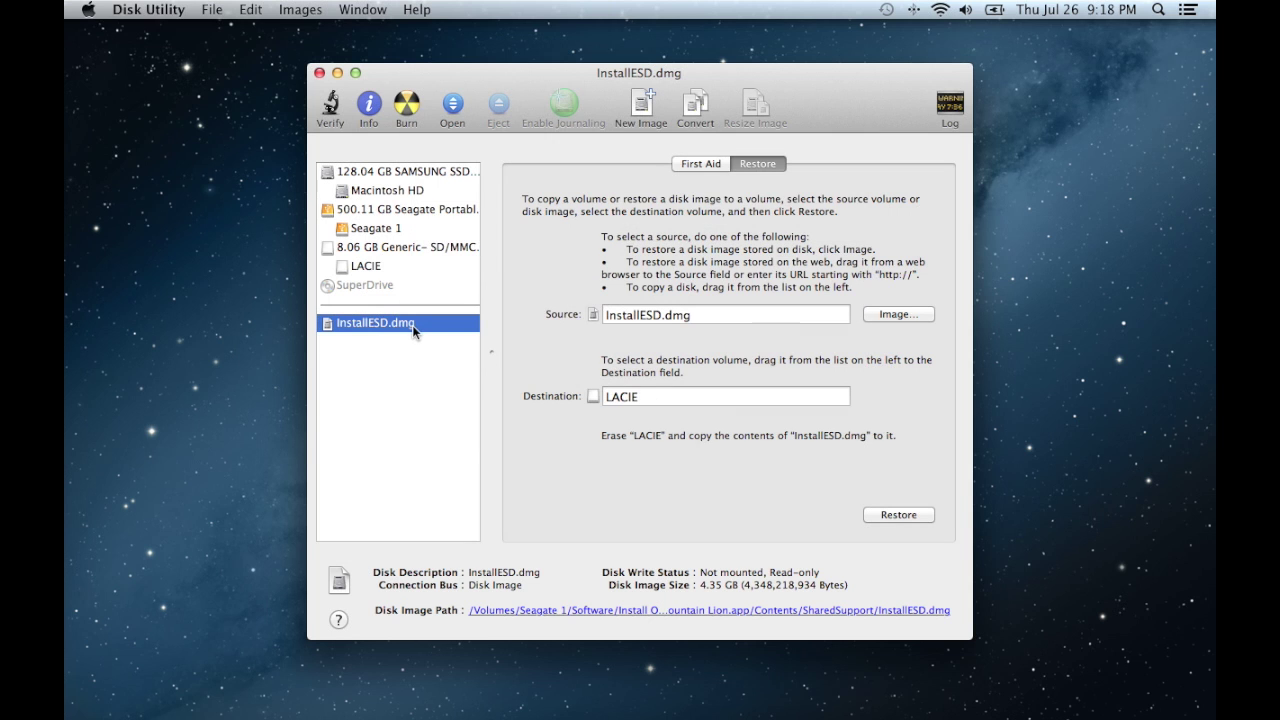